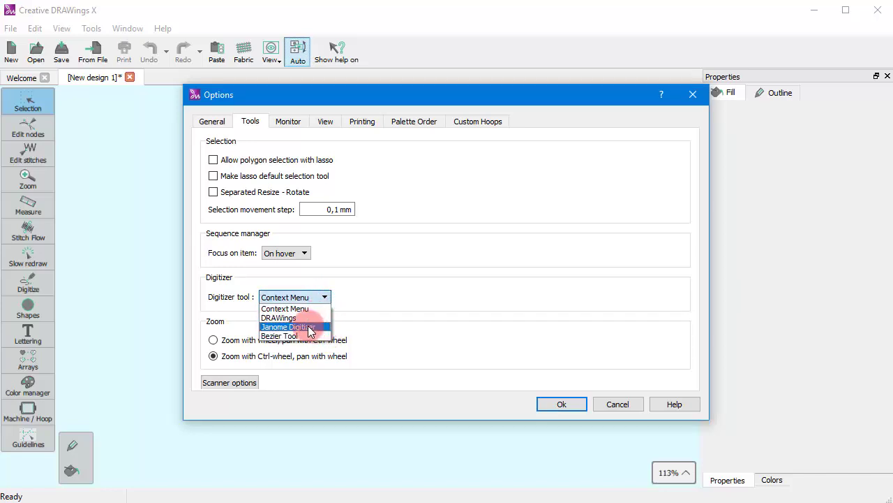
Set the digitizer tool option to Janome Digitizer and apply the options.
{"action": "left_click", "coordinate": [305, 328]}
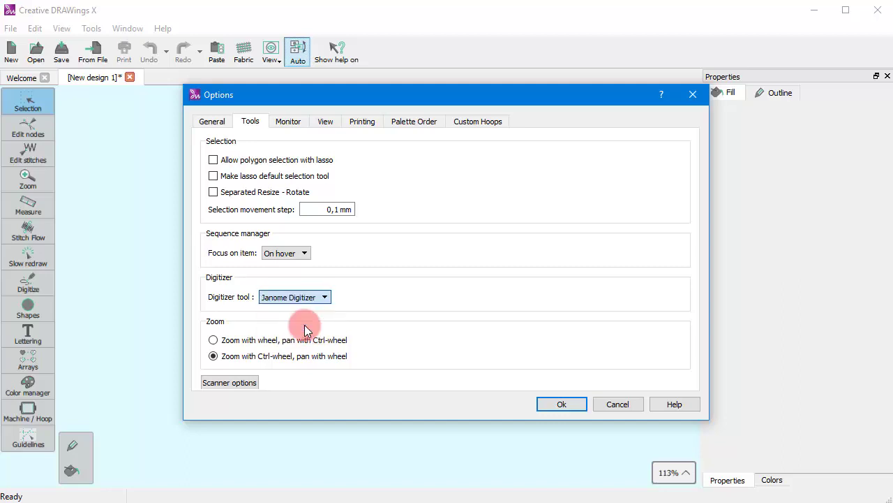
{"action": "left_click", "coordinate": [562, 405]}
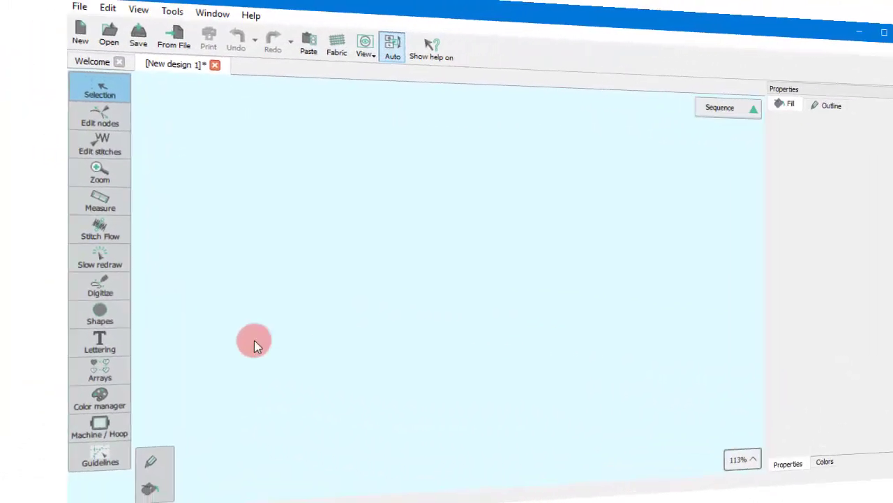
Start an outline shape with the Digitize tool, placing straight corner nodes followed by curved segments.
{"action": "left_click", "coordinate": [19, 295]}
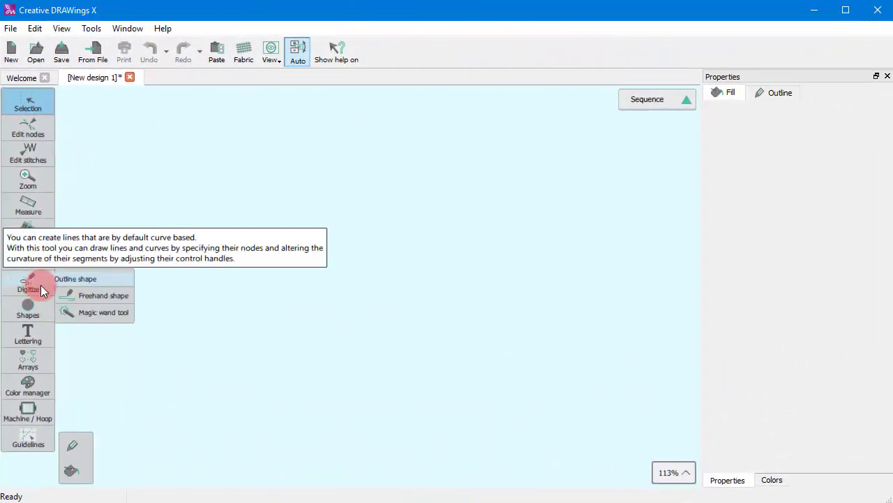
{"action": "left_click", "coordinate": [70, 280]}
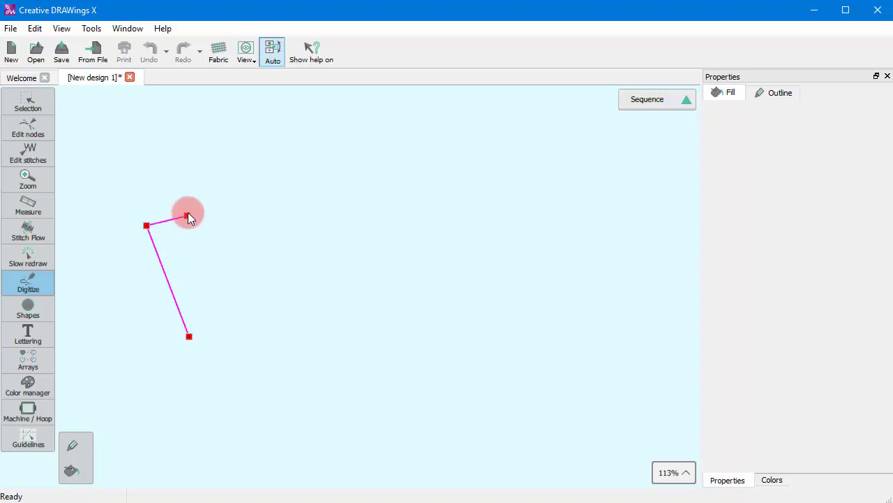
{"action": "left_click", "coordinate": [180, 163]}
{"action": "left_click", "coordinate": [235, 189]}
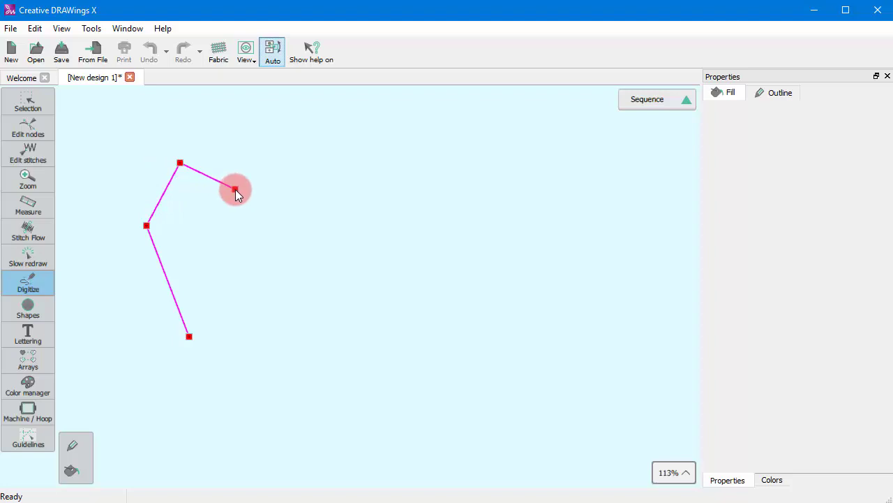
{"action": "left_click_drag", "start_coordinate": [236, 190], "coordinate": [328, 337]}
{"action": "left_click", "coordinate": [271, 337]}
{"action": "left_click_drag", "start_coordinate": [253, 314], "coordinate": [251, 315]}
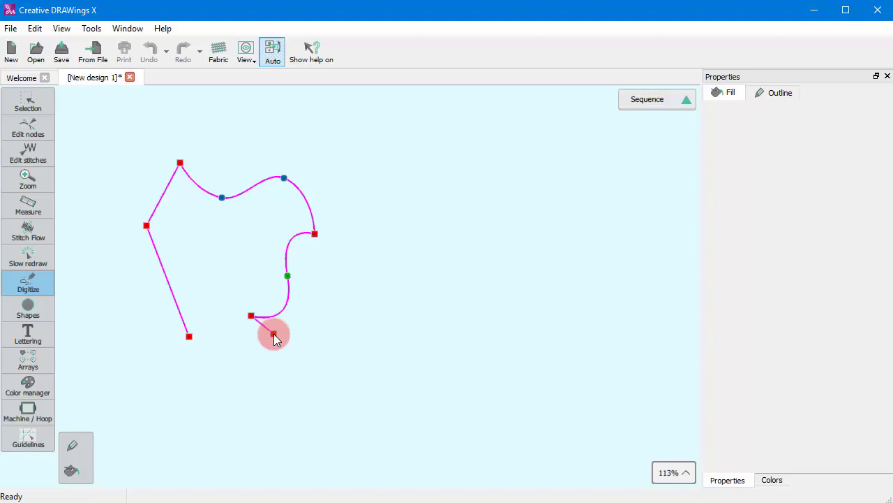
Remove the most recently placed nodes back to the outline's first straight segment.
{"action": "key", "text": "BackSpace"}
{"action": "key", "text": "BackSpace"}
{"action": "key", "text": "BackSpace"}
{"action": "key", "text": "BackSpace"}
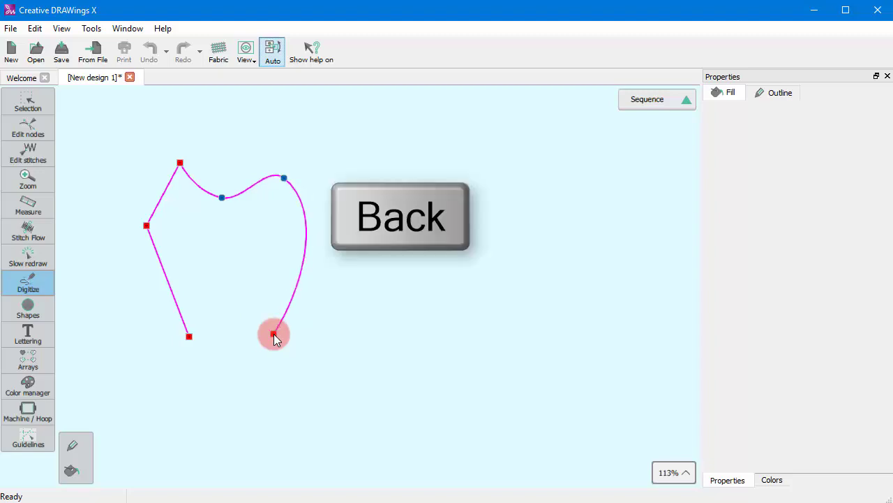
{"action": "key", "text": "BackSpace"}
{"action": "key", "text": "BackSpace"}
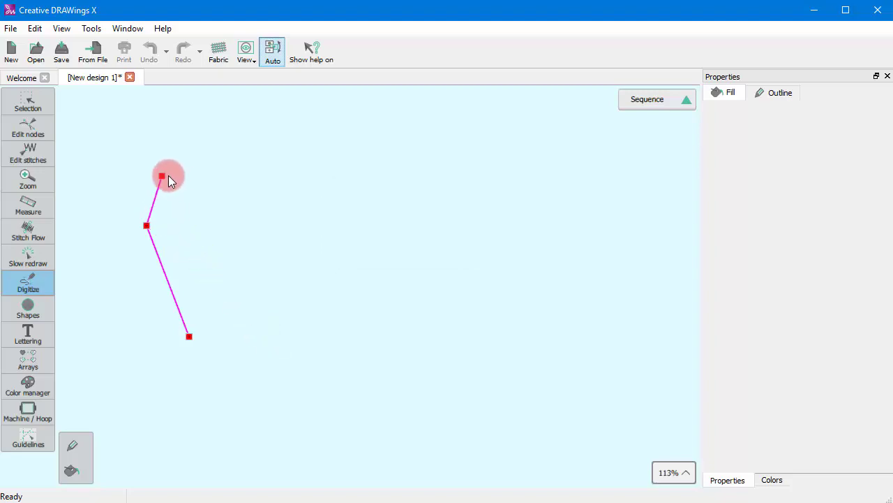
Try two more corner nodes on the unfinished outline and remove the last three placed nodes.
{"action": "left_click", "coordinate": [176, 175]}
{"action": "left_click", "coordinate": [219, 150]}
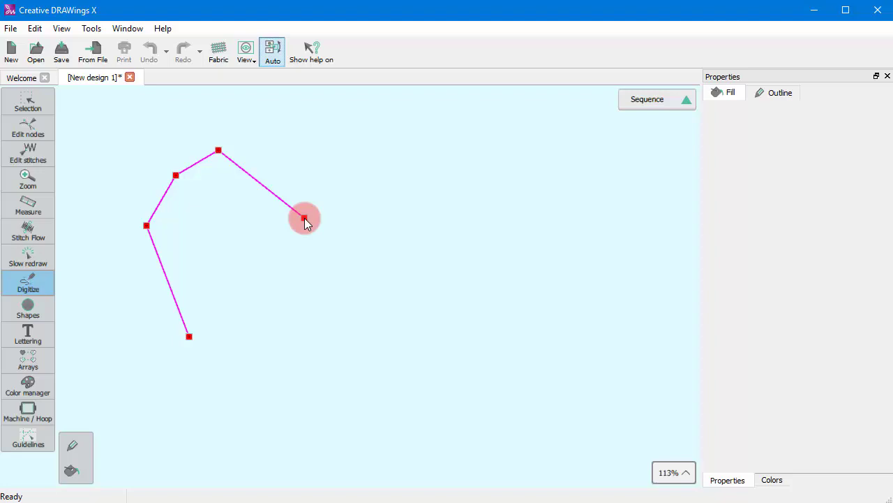
{"action": "key", "text": "BackSpace"}
{"action": "key", "text": "BackSpace"}
{"action": "key", "text": "BackSpace"}
Continue the outline from its first node as an open inverted V with straight segments and finish the line.
{"action": "left_click", "coordinate": [148, 168]}
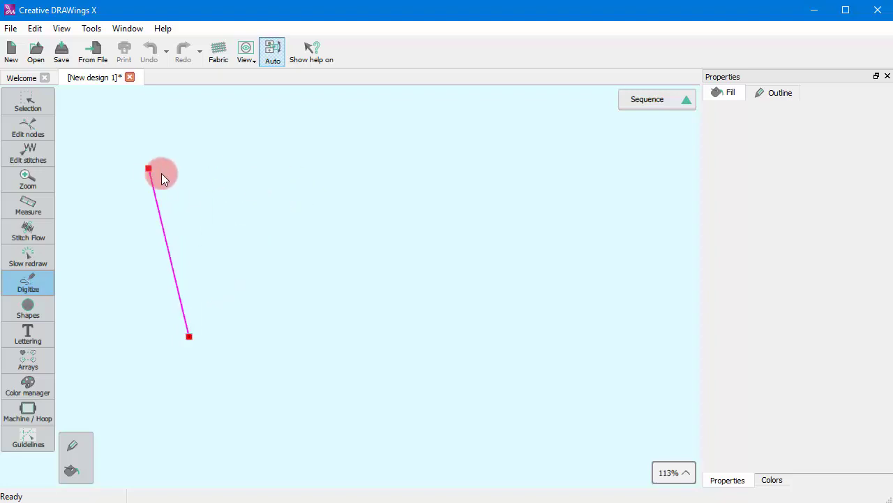
{"action": "left_click", "coordinate": [245, 176]}
{"action": "left_click", "coordinate": [331, 336]}
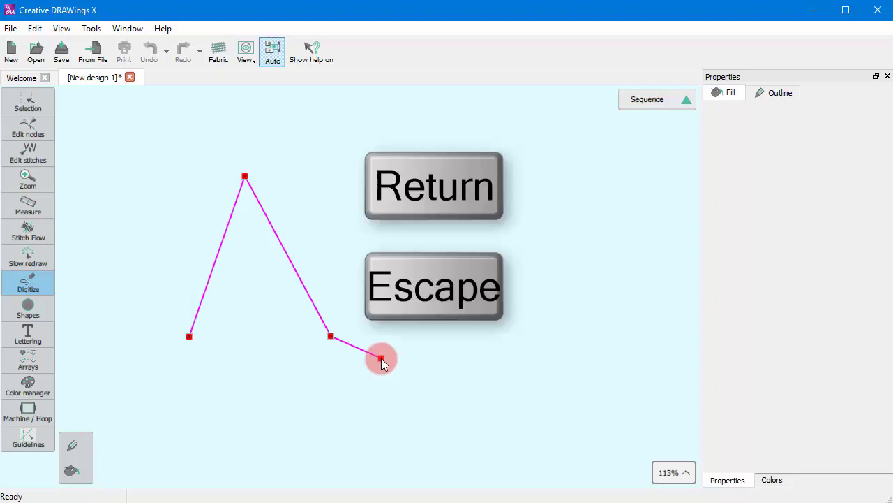
{"action": "key", "text": "Return"}
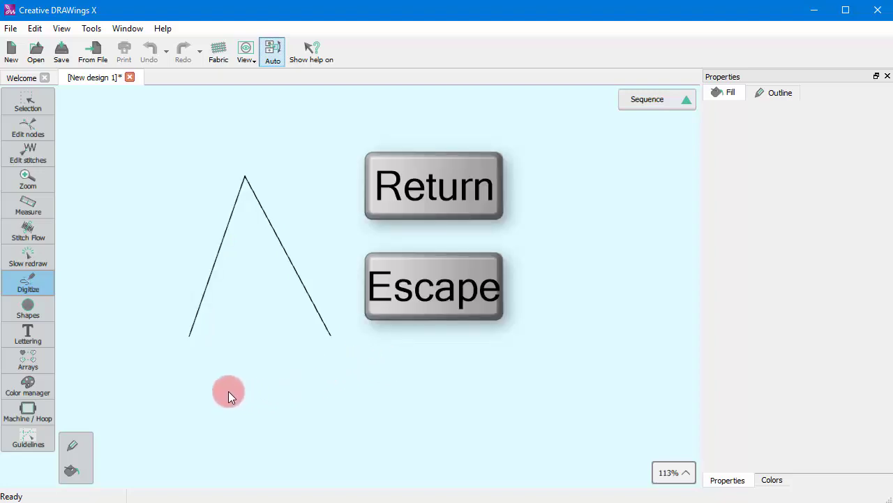
Draw a second, smaller open inverted V inside the first and complete both lines as one object.
{"action": "left_click", "coordinate": [217, 342]}
{"action": "left_click", "coordinate": [245, 228]}
{"action": "left_click", "coordinate": [305, 335]}
{"action": "left_click", "coordinate": [304, 342]}
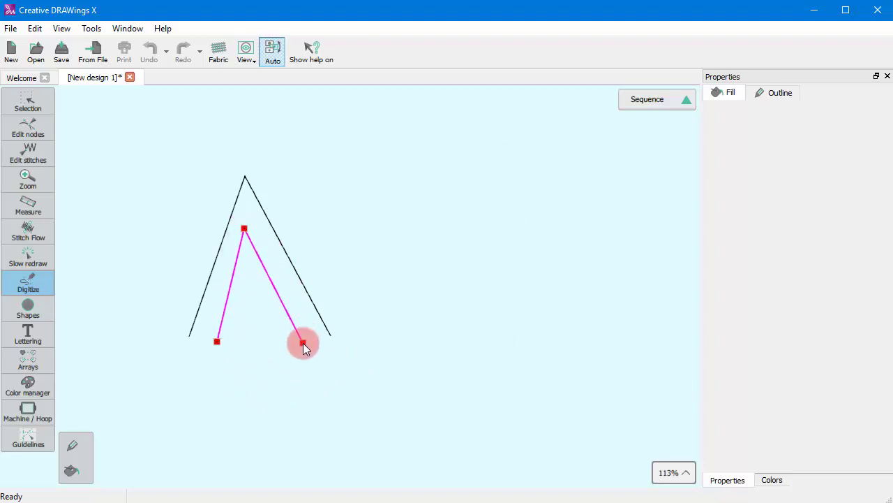
{"action": "key", "text": "Return"}
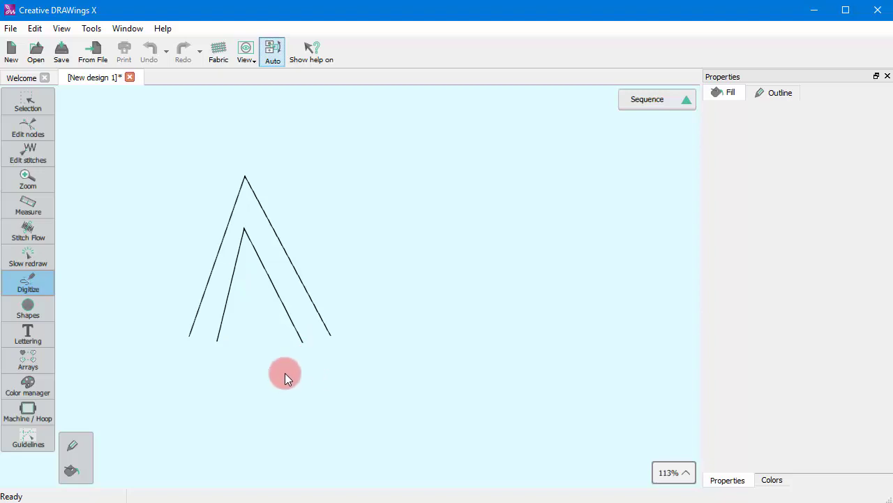
{"action": "scroll", "coordinate": [317, 371], "scroll_direction": "down", "scroll_amount": 4}
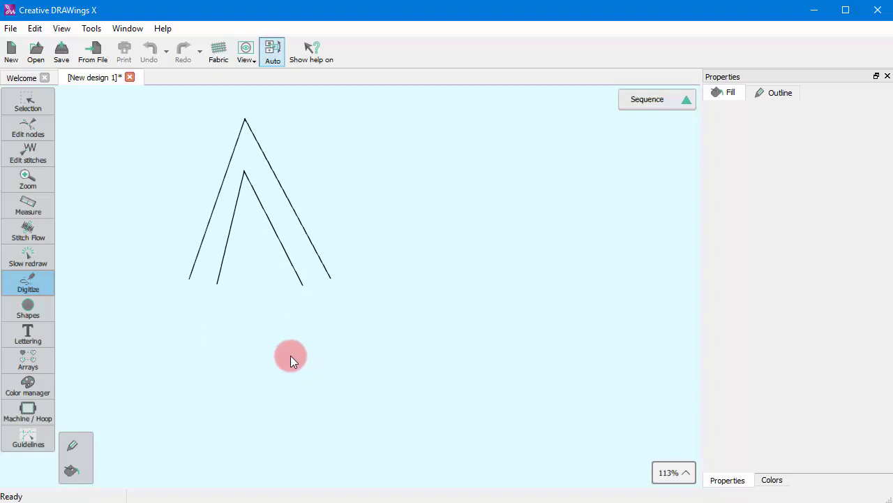
{"action": "scroll", "coordinate": [287, 348], "scroll_direction": "up", "scroll_amount": 4}
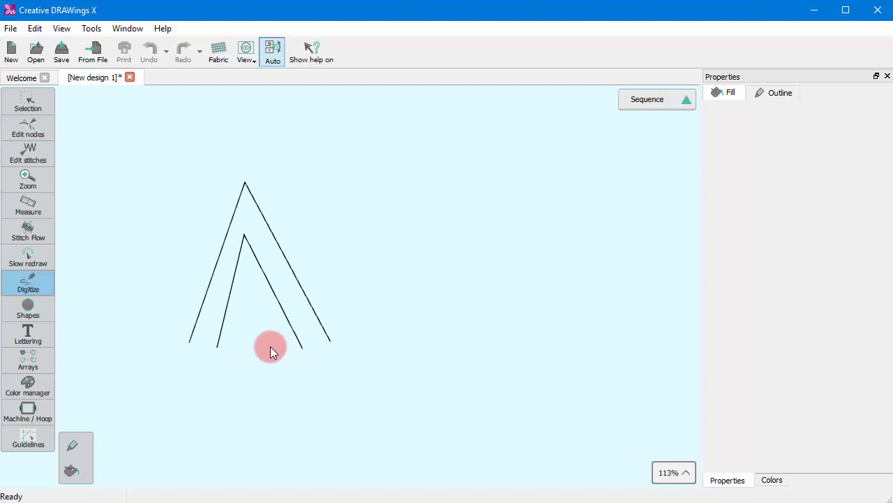
{"action": "key", "text": "Return"}
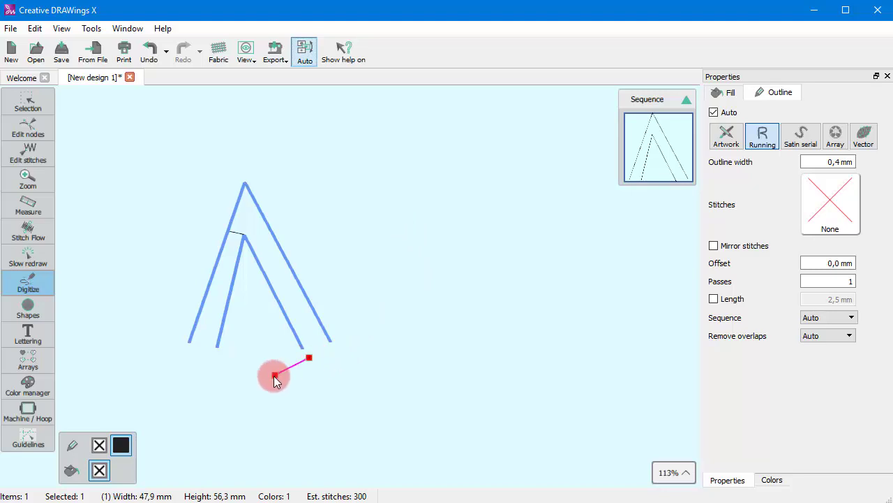
Draw a separate open two-segment line about 30 mm wide below the inverted V lines and exit the tool.
{"action": "left_click", "coordinate": [273, 376]}
{"action": "left_click", "coordinate": [220, 361]}
{"action": "right_click", "coordinate": [235, 387]}
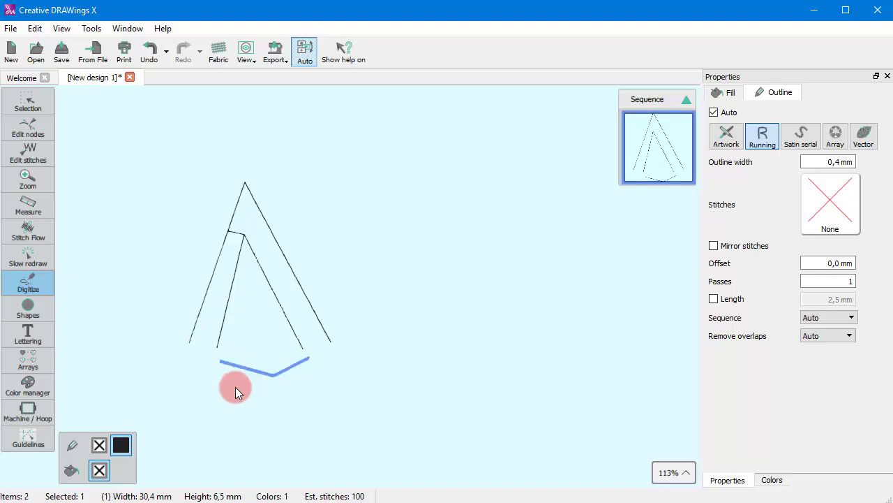
{"action": "key", "text": "Escape"}
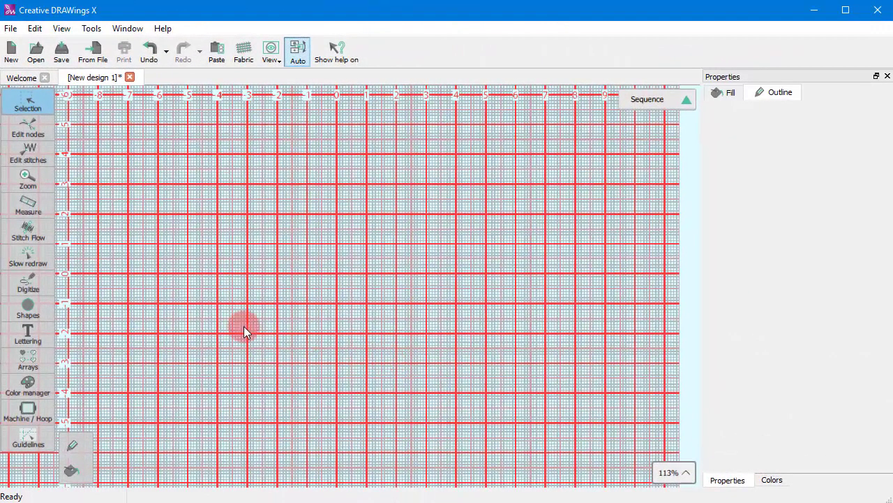
Digitize a closed four-sided outline shape with straight edges in the upper-left area of the grid.
{"action": "left_click", "coordinate": [21, 279]}
{"action": "left_click", "coordinate": [72, 278]}
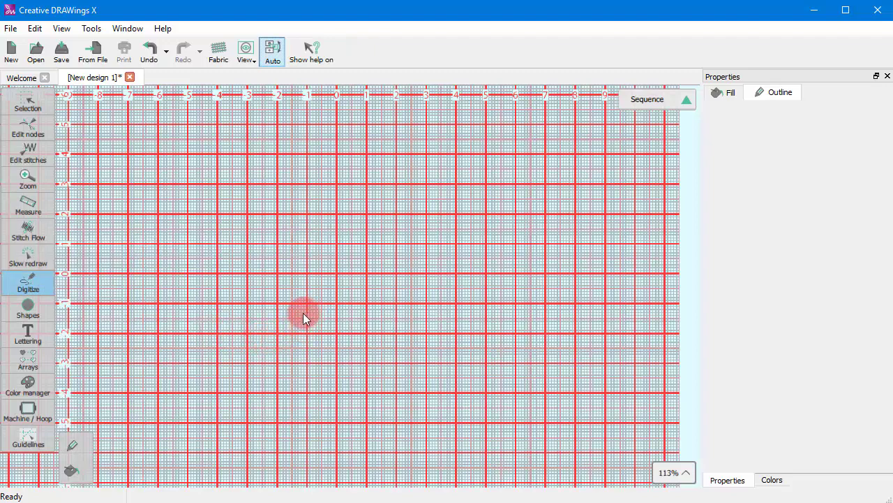
{"action": "scroll", "coordinate": [294, 314], "scroll_direction": "up", "scroll_amount": 2}
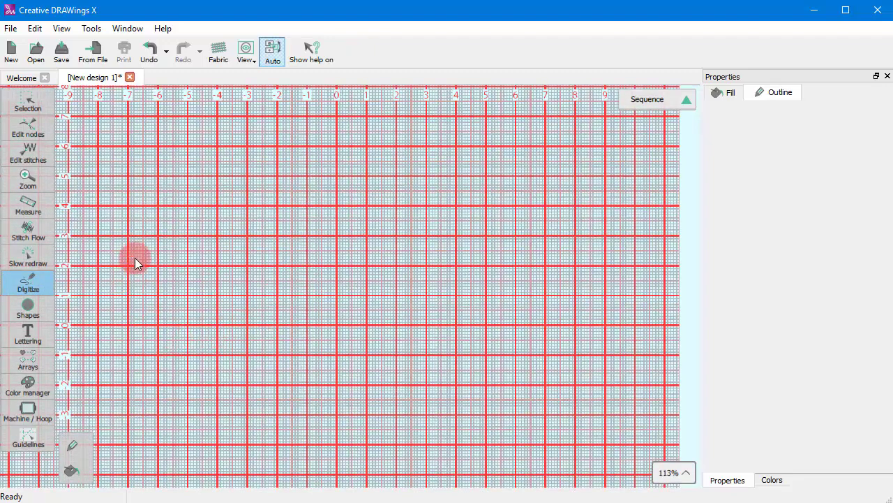
{"action": "left_click", "coordinate": [131, 272]}
{"action": "left_click", "coordinate": [120, 193]}
{"action": "left_click", "coordinate": [201, 147]}
{"action": "left_click", "coordinate": [255, 208]}
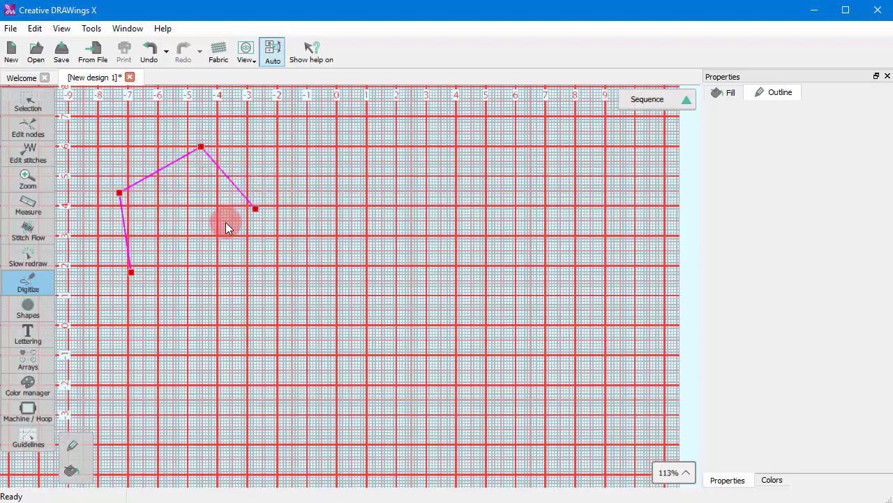
{"action": "left_click", "coordinate": [228, 227]}
{"action": "left_click", "coordinate": [132, 272]}
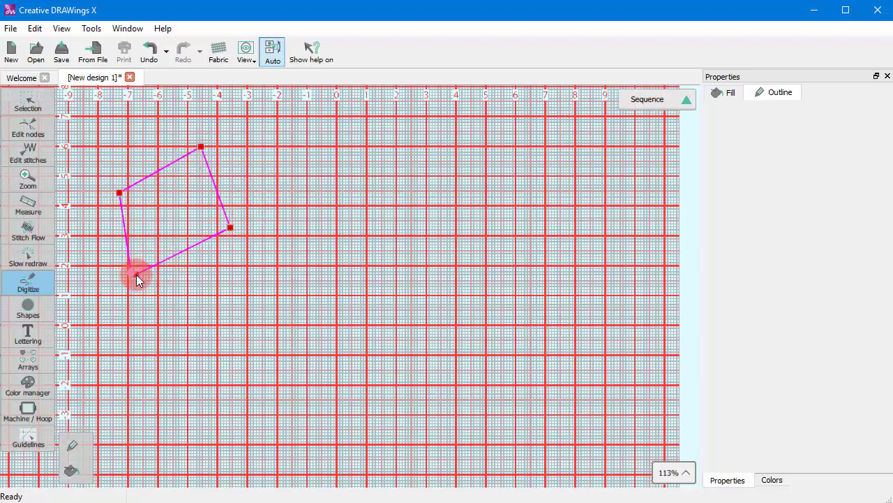
{"action": "key", "text": "Return"}
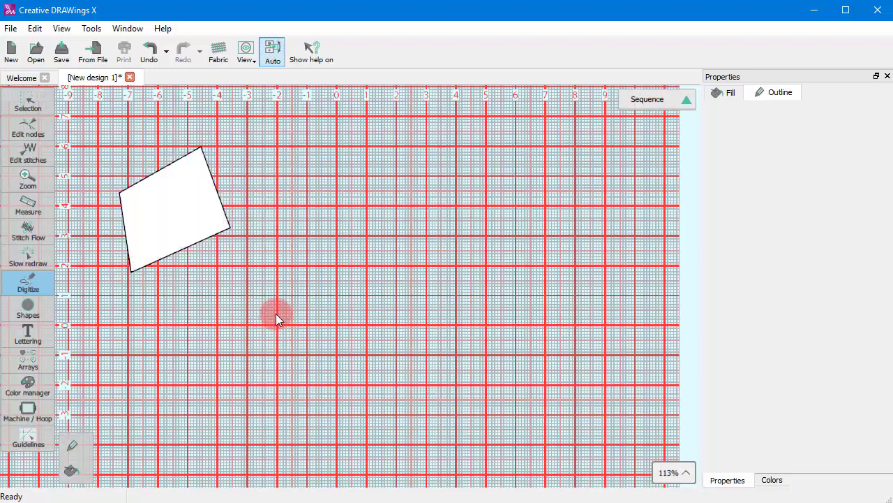
Digitize a closed shape beside the four-sided one, combining straight edges and corners with curved sides.
{"action": "left_click", "coordinate": [308, 224]}
{"action": "left_click", "coordinate": [271, 177]}
{"action": "left_click", "coordinate": [343, 145]}
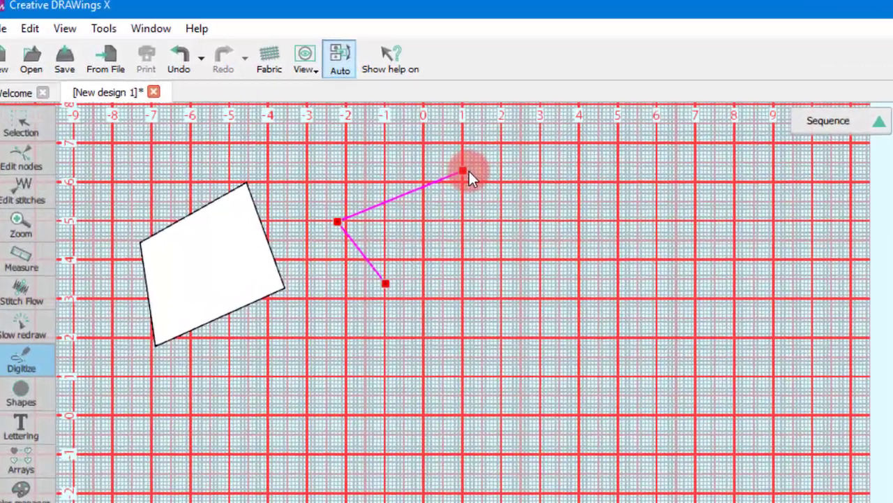
{"action": "right_click", "coordinate": [367, 136]}
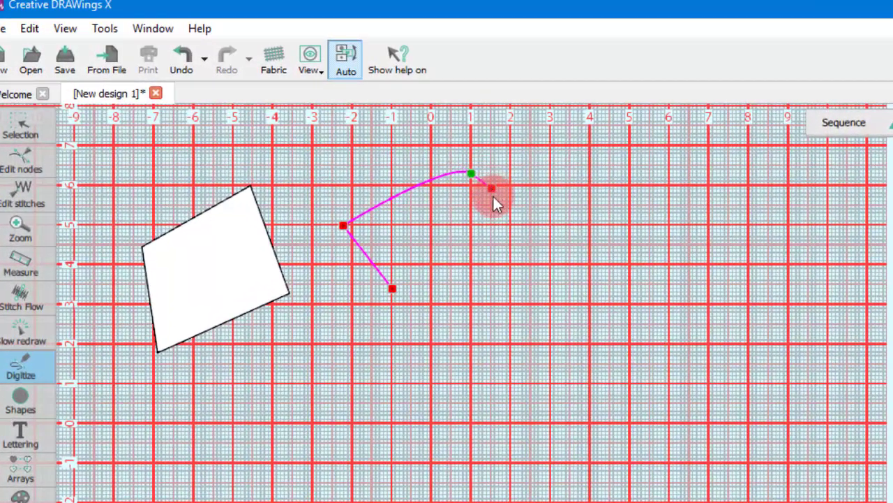
{"action": "right_click", "coordinate": [509, 208]}
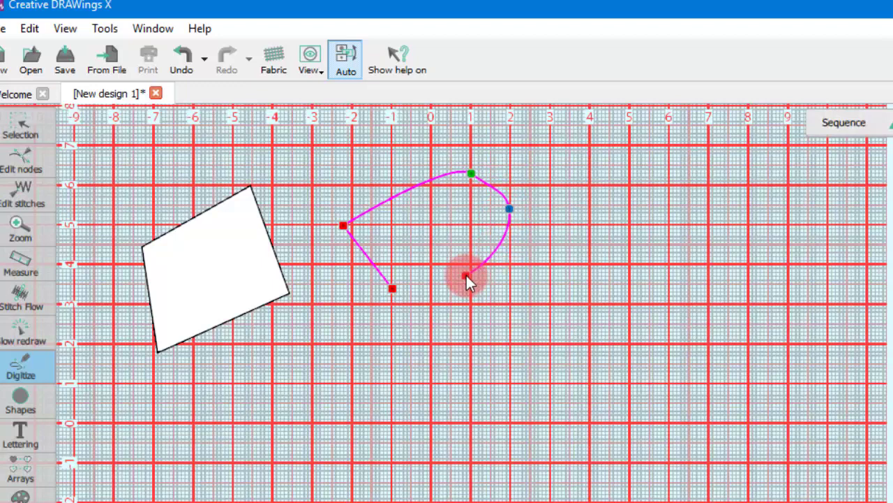
{"action": "right_click", "coordinate": [469, 266]}
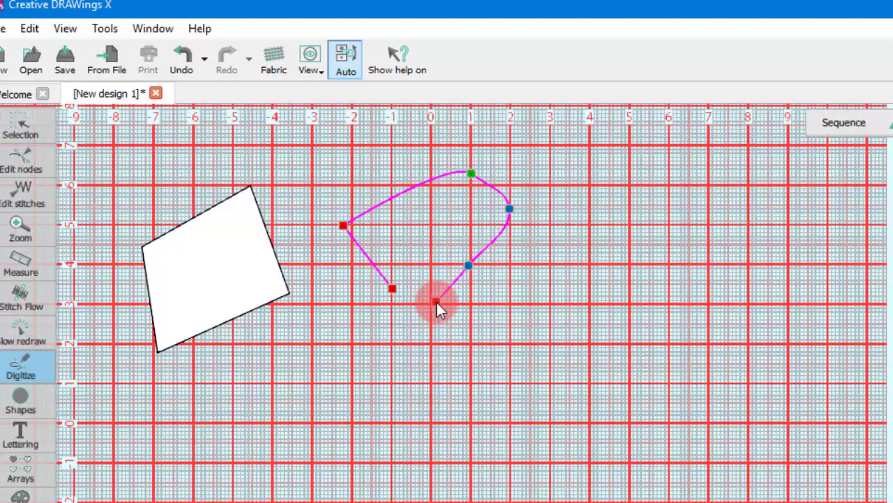
{"action": "left_click", "coordinate": [437, 300]}
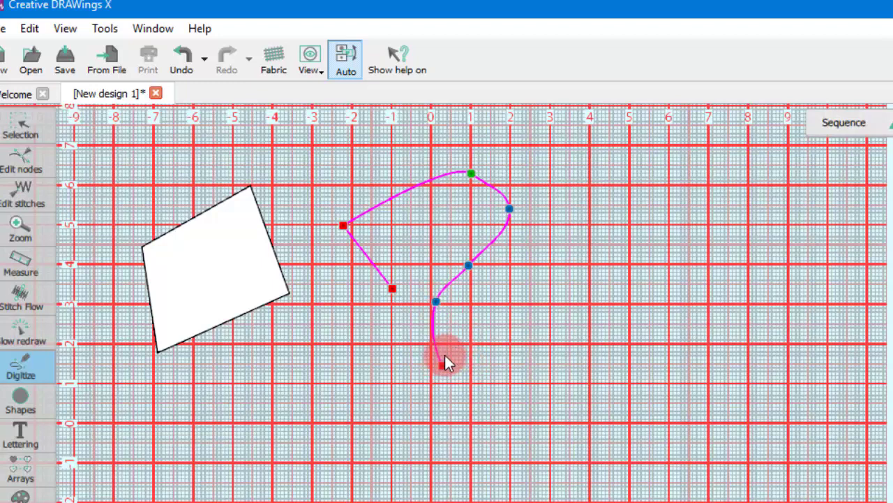
{"action": "right_click", "coordinate": [445, 358]}
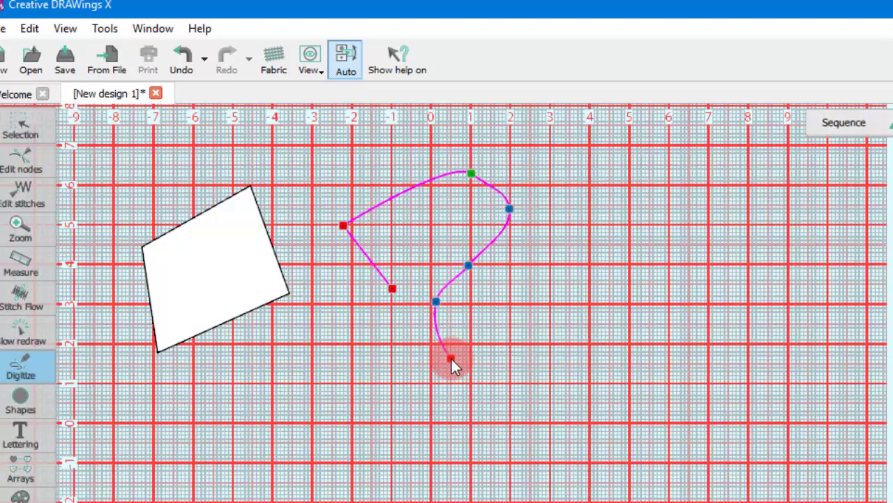
{"action": "left_click", "coordinate": [403, 383]}
{"action": "left_click", "coordinate": [327, 371]}
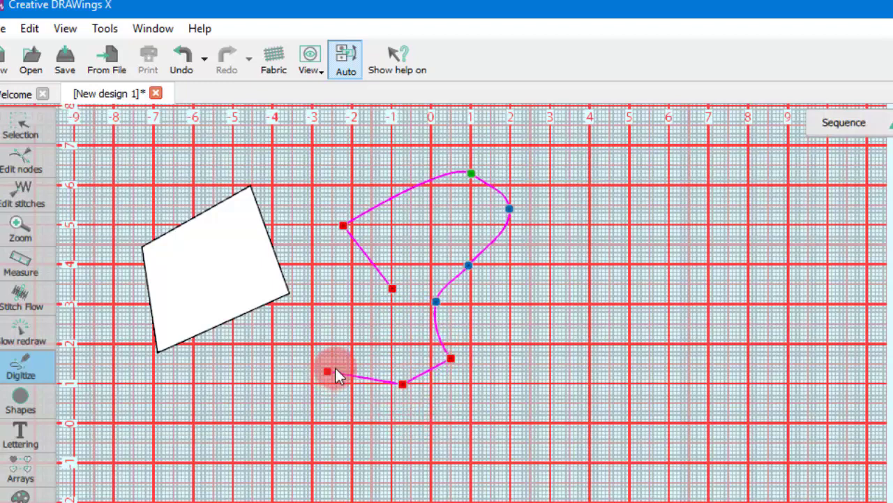
{"action": "left_click_drag", "start_coordinate": [336, 368], "coordinate": [366, 349]}
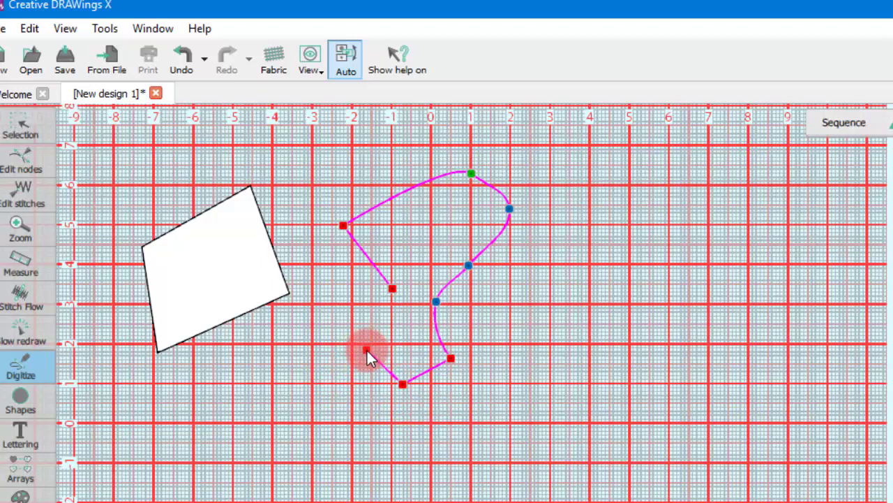
{"action": "right_click", "coordinate": [366, 347]}
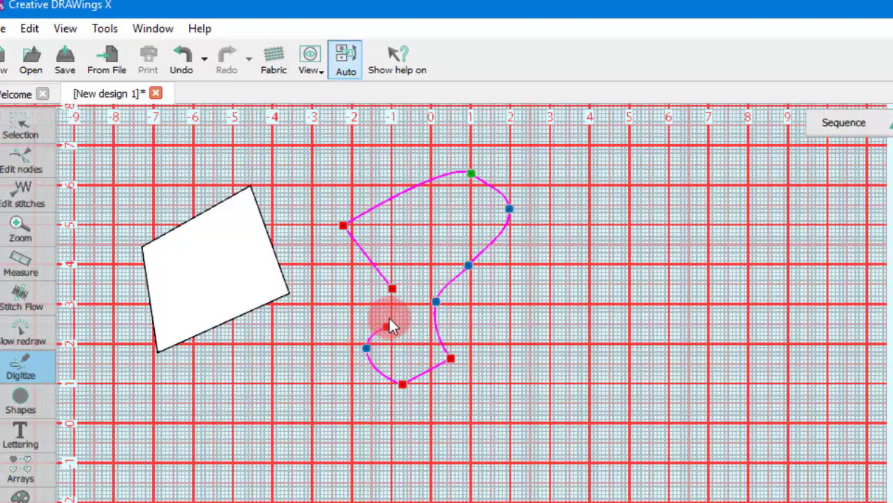
{"action": "key", "text": "Return"}
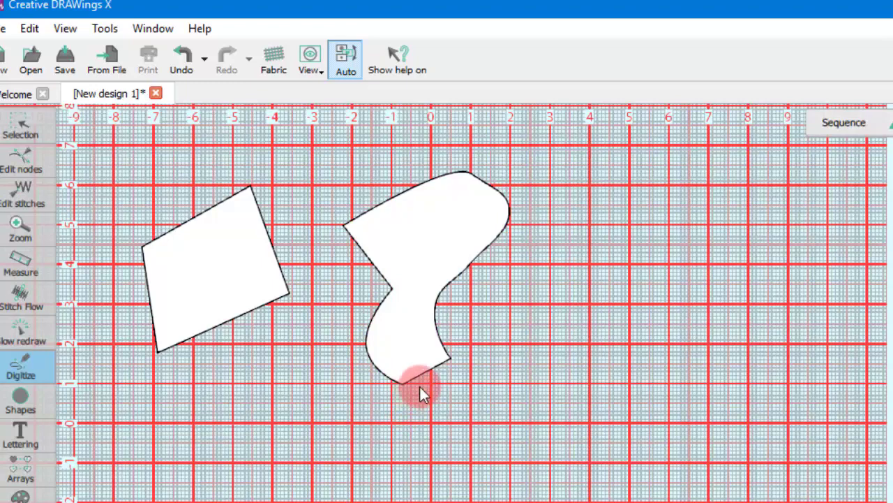
Draw an open zigzag line beside the curved shape, snapping its nodes to grid intersections between heights 2 and 3, ending at 8.
{"action": "left_click", "coordinate": [526, 341]}
{"action": "key", "text": "alt"}
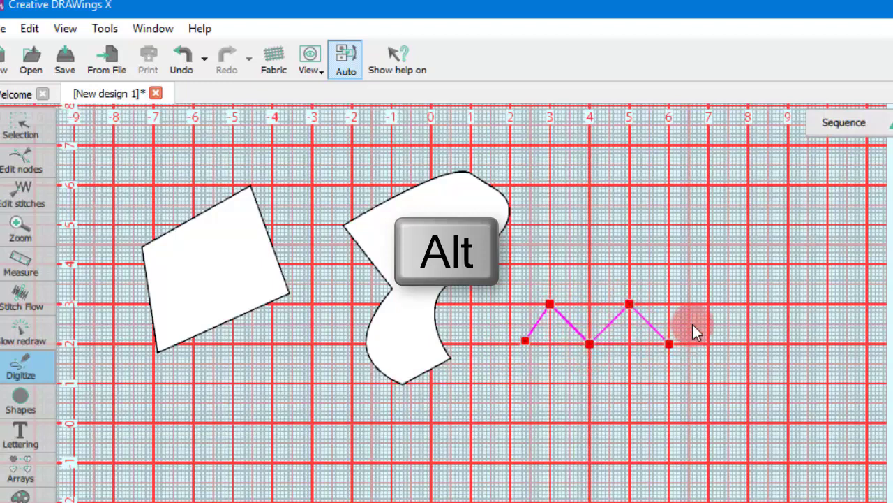
{"action": "left_click", "coordinate": [735, 343]}
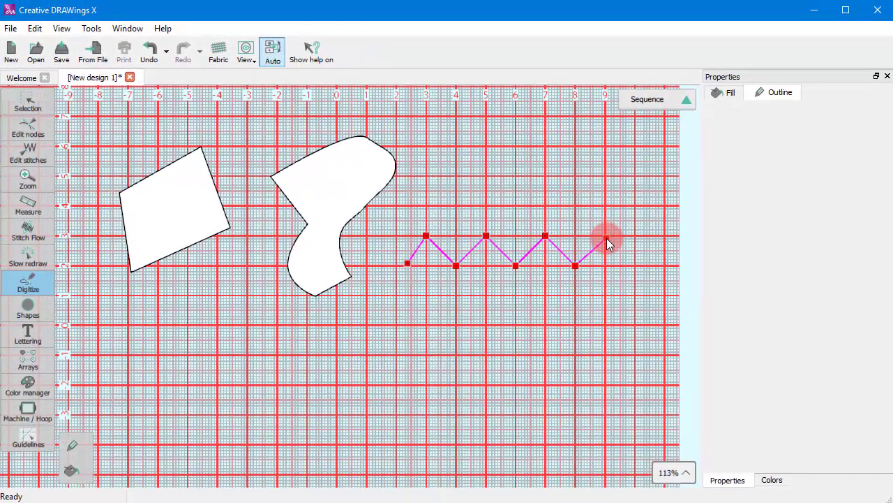
{"action": "right_click", "coordinate": [557, 327]}
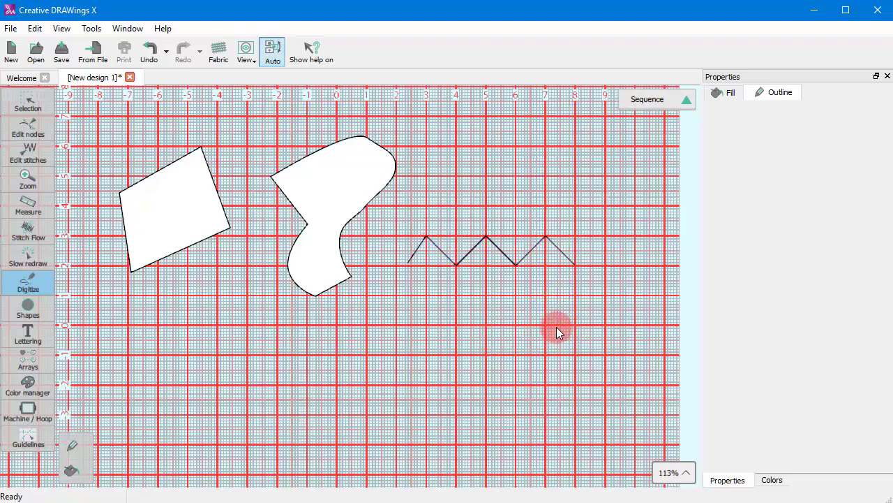
Digitize a closed diamond below the curved shape and a smaller closed diamond inside it as a hole.
{"action": "left_click", "coordinate": [326, 323]}
{"action": "left_click", "coordinate": [259, 369]}
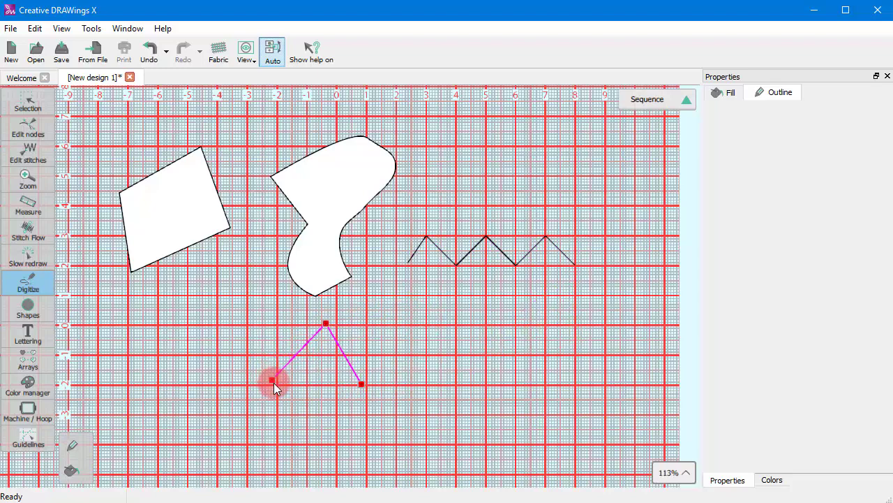
{"action": "left_click", "coordinate": [275, 384]}
{"action": "left_click", "coordinate": [334, 452]}
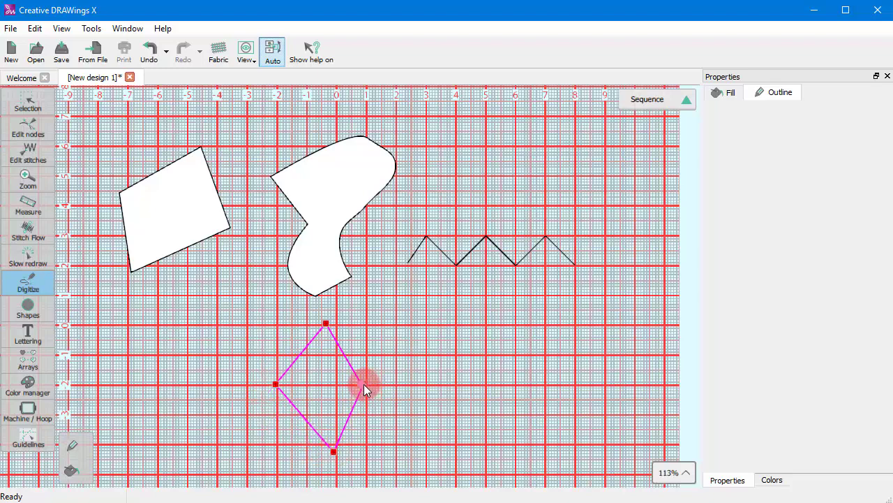
{"action": "left_click", "coordinate": [363, 384]}
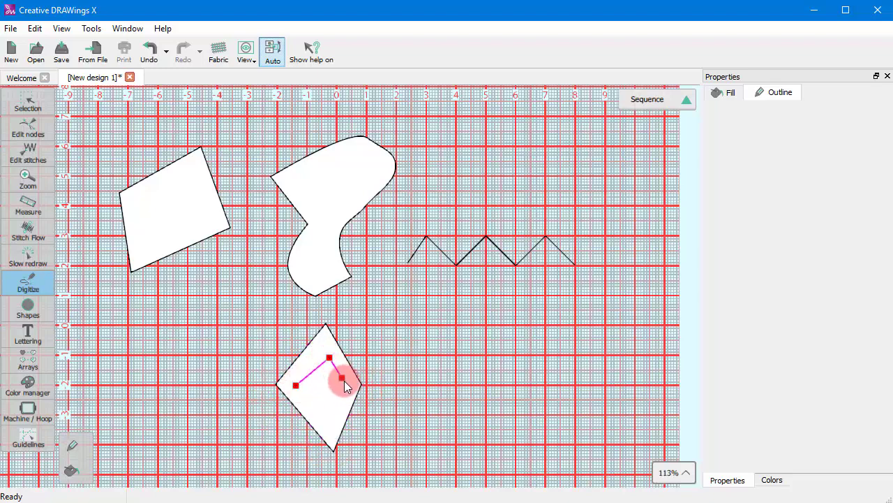
{"action": "left_click", "coordinate": [297, 384]}
{"action": "left_click", "coordinate": [296, 385]}
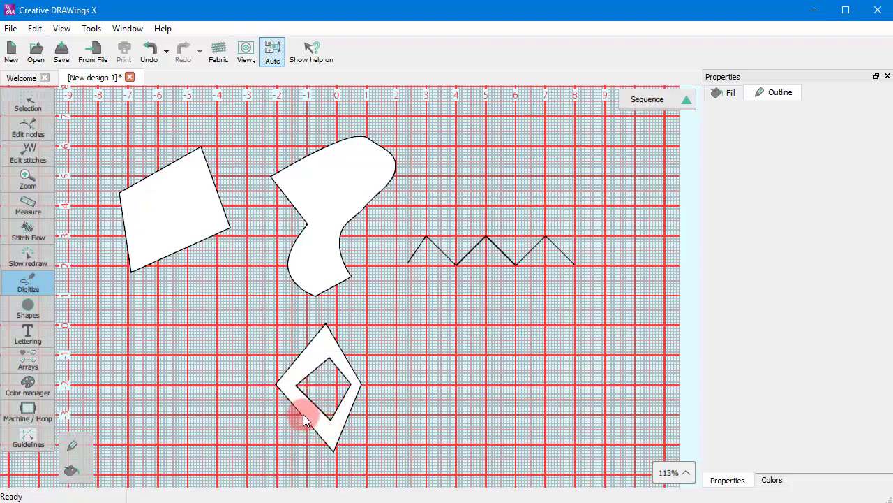